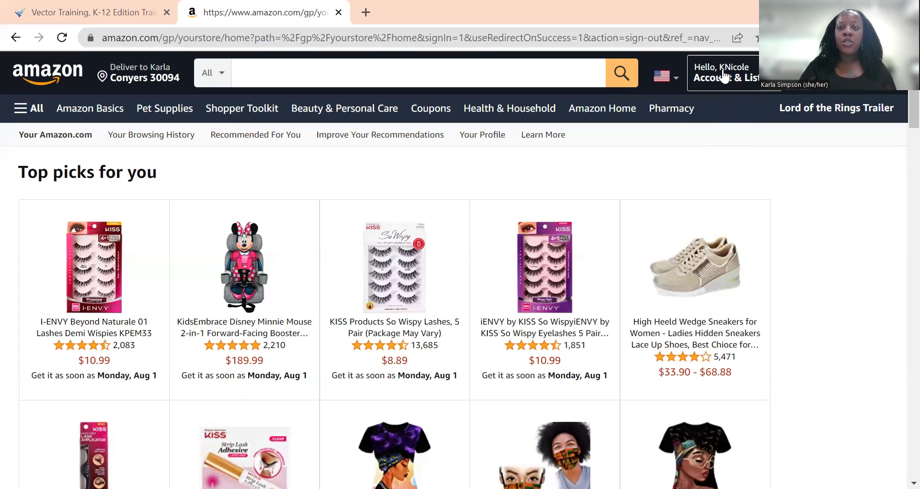
- Open the account's lists page through the create-a-list option and dismiss the new-list dialog
mouse_move(720, 76)
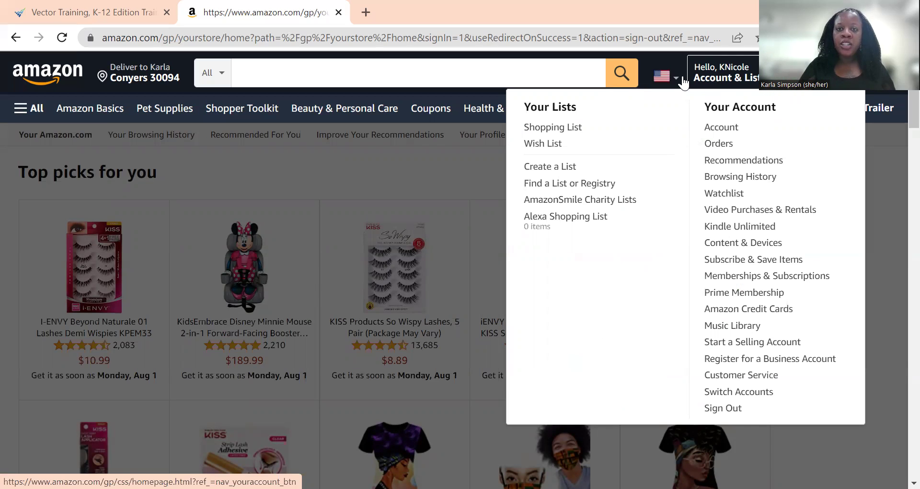
click(556, 170)
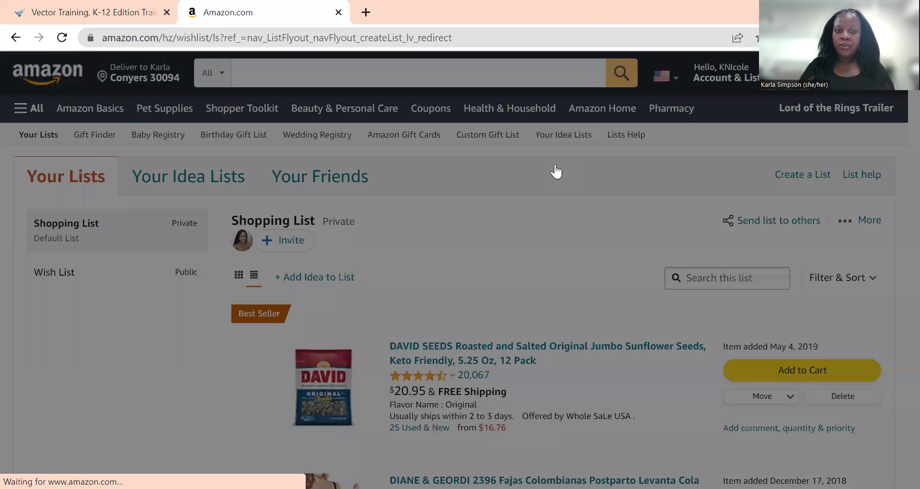
click(584, 188)
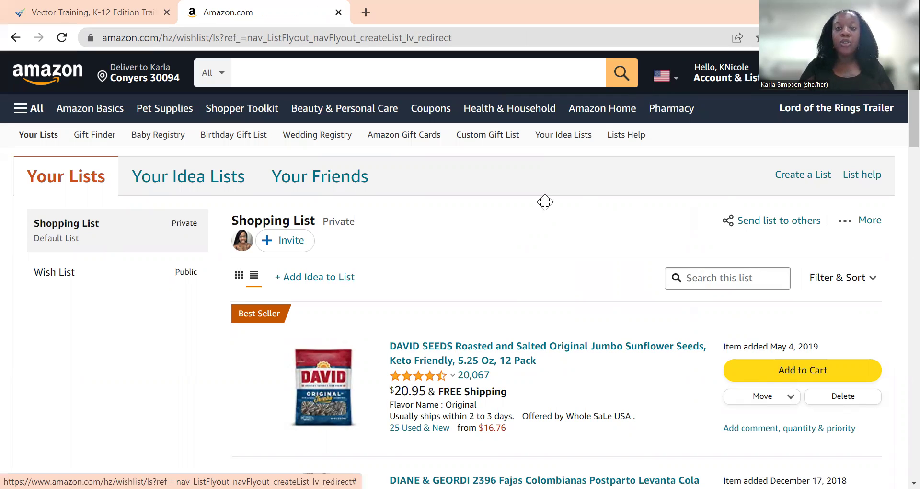
- Create a new list titled with the teacher's name in possessive form followed by "Classroom Wish List"
click(806, 177)
click(421, 244)
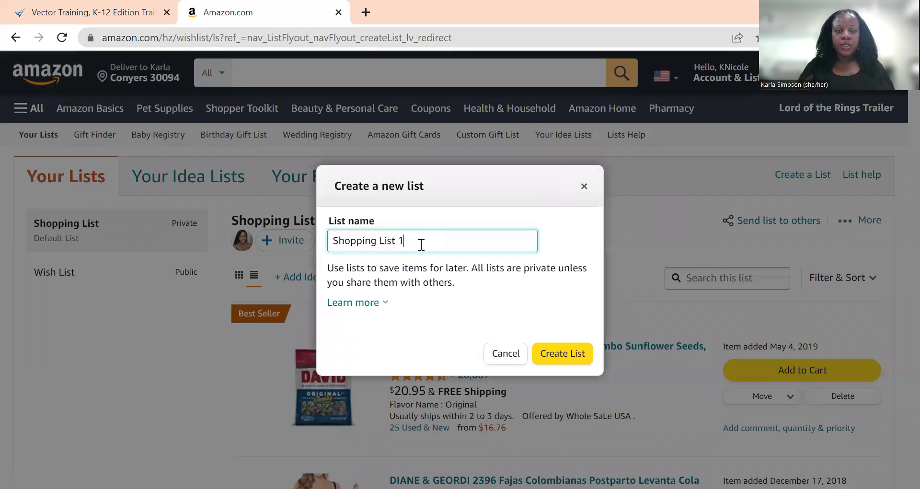
key(BackSpace)
key(BackSpace)
key(BackSpace)
key(BackSpace)
key(BackSpace)
key(BackSpace)
key(BackSpace)
key(BackSpace)
key(BackSpace)
key(BackSpace)
key(BackSpace)
key(BackSpace)
key(BackSpace)
key(BackSpace)
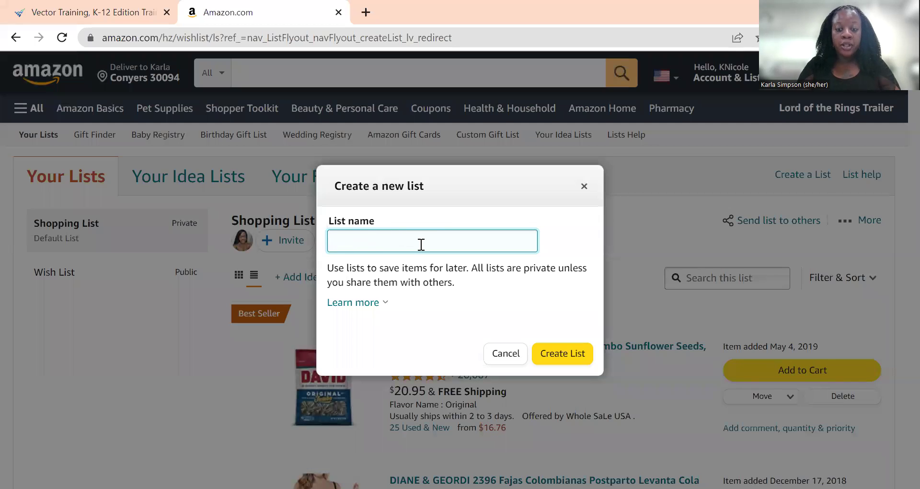
text(Ms. Simpson)
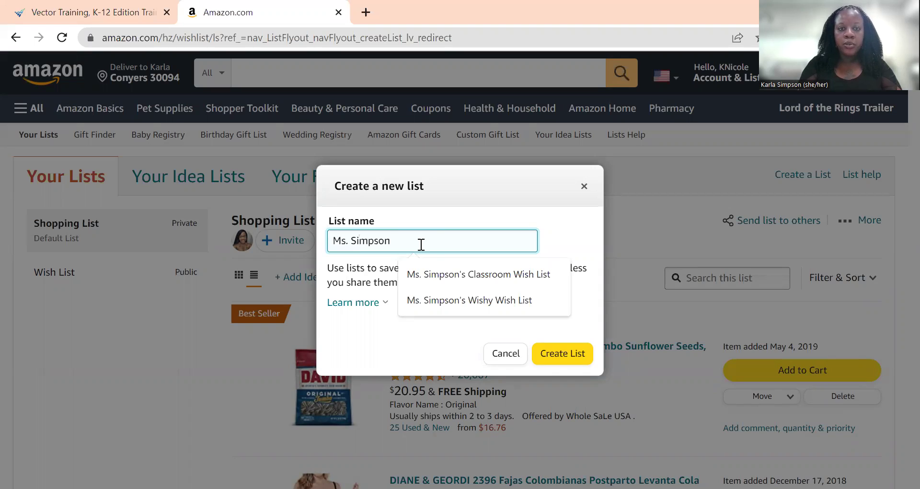
text('s )
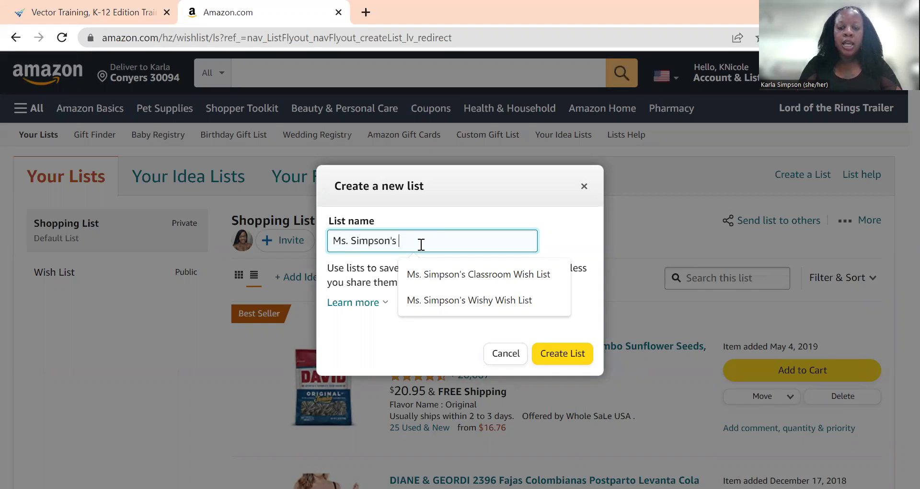
text(Classroom Wish List)
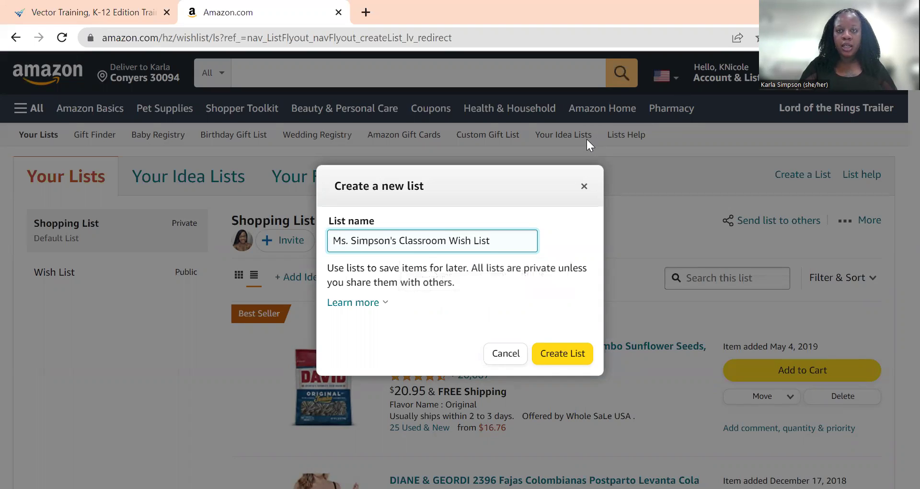
click(570, 355)
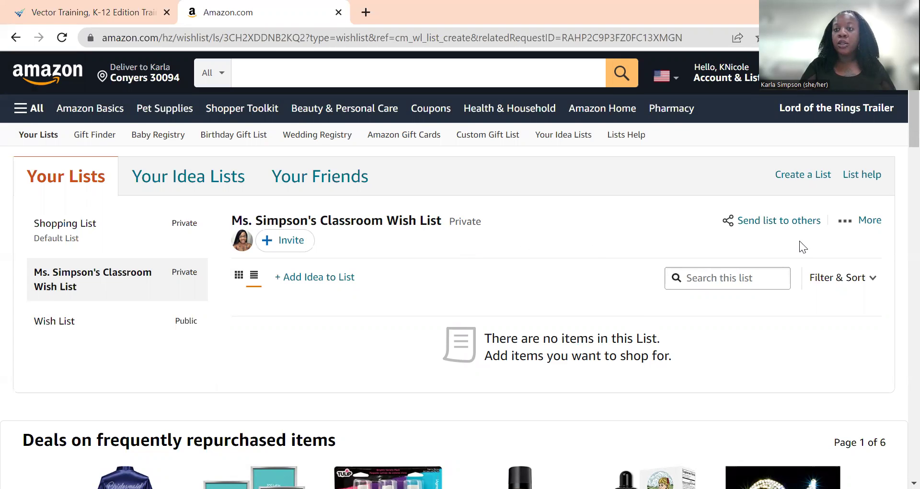
- Open the management settings of the classroom wish list and set its privacy to Shared
click(868, 220)
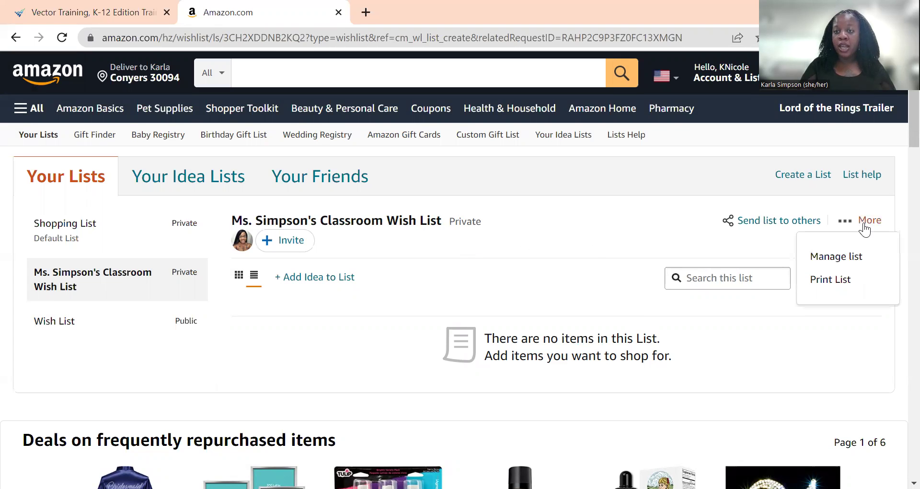
click(854, 259)
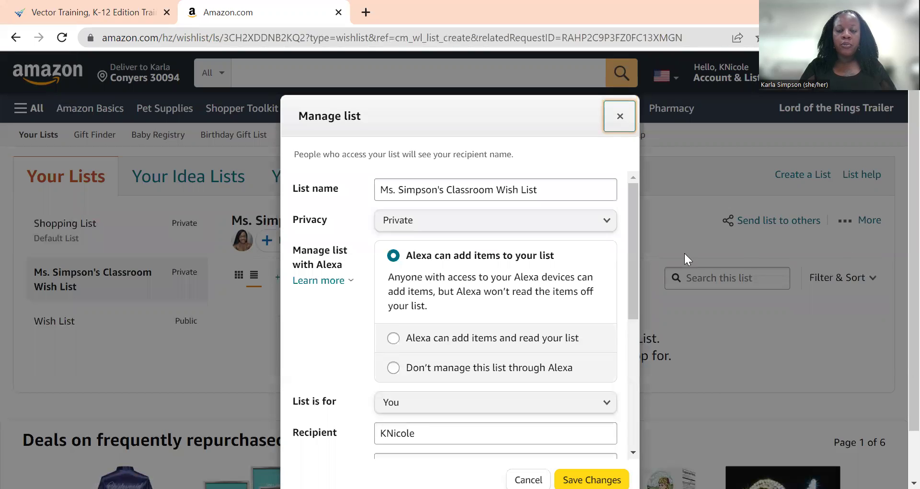
click(600, 228)
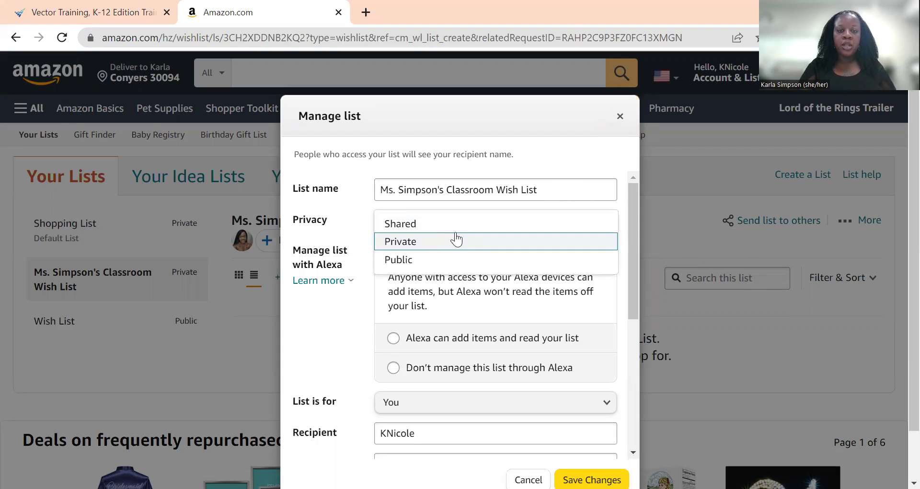
click(438, 231)
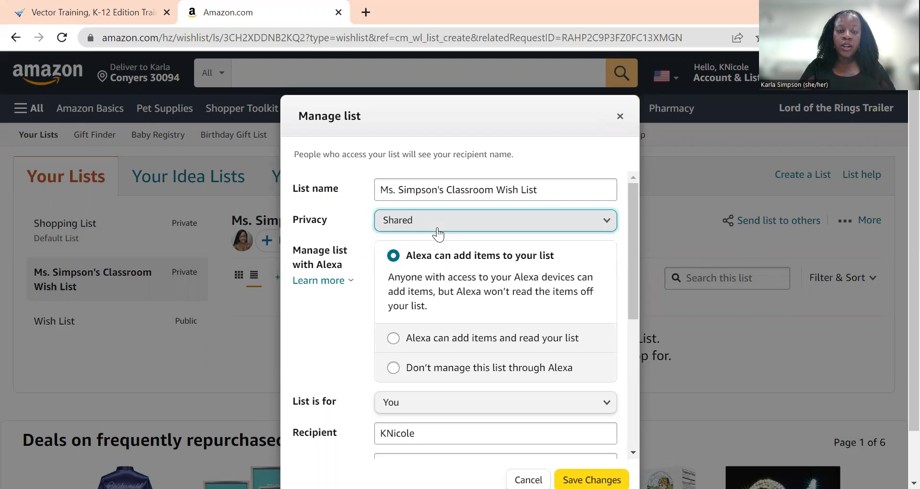
- Choose "Don't manage this list through Alexa" for the classroom wish list and save the settings
click(392, 371)
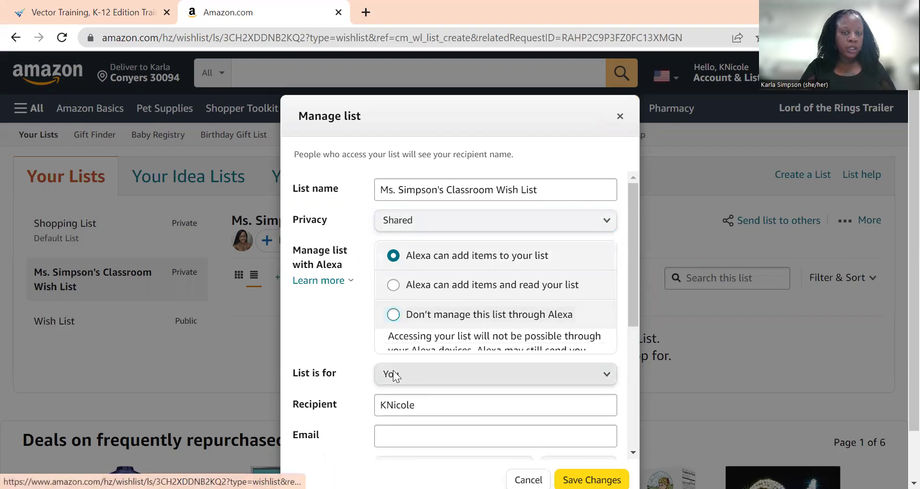
drag(636, 267, 651, 360)
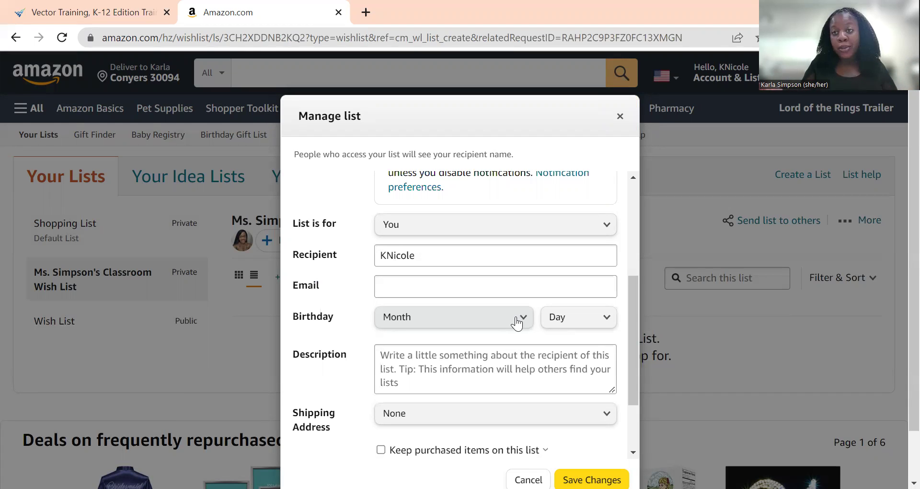
drag(629, 298, 630, 351)
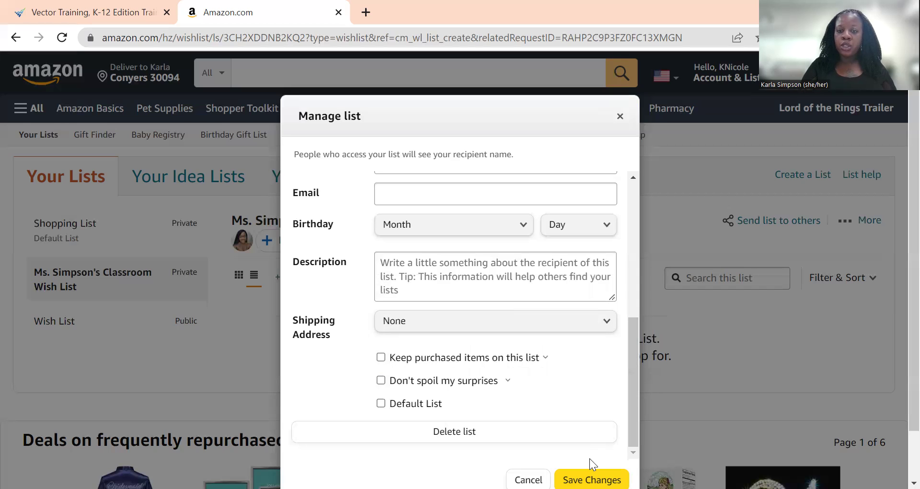
click(592, 480)
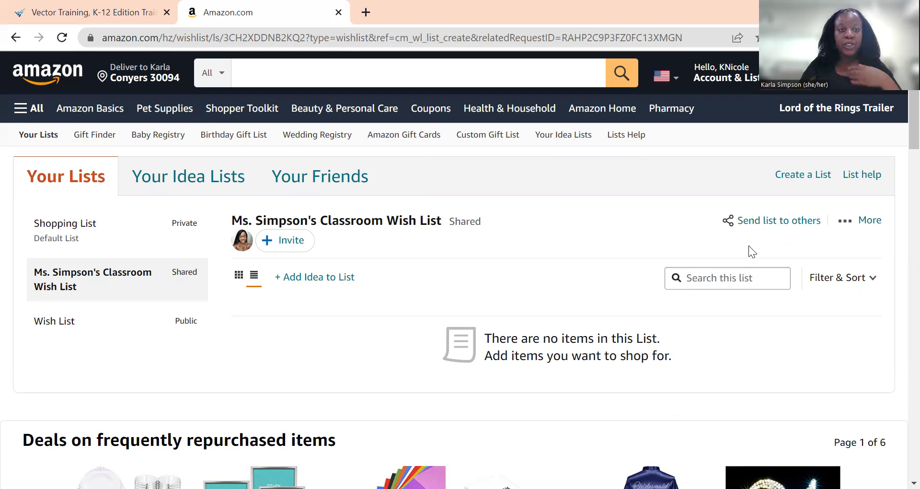
- Search the store for pencils and open the Paper Mate EverStrong #2 Pencils, 6 Packs of 24 (144 Count)
click(275, 73)
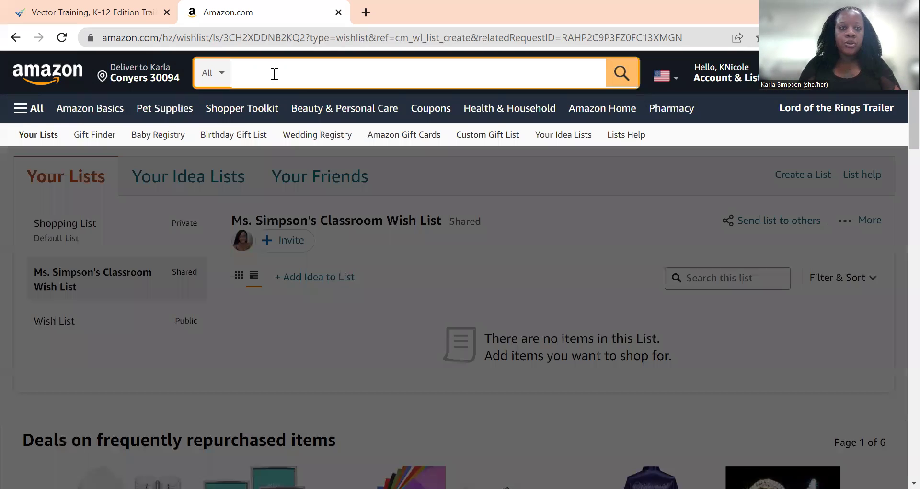
text(pencils)
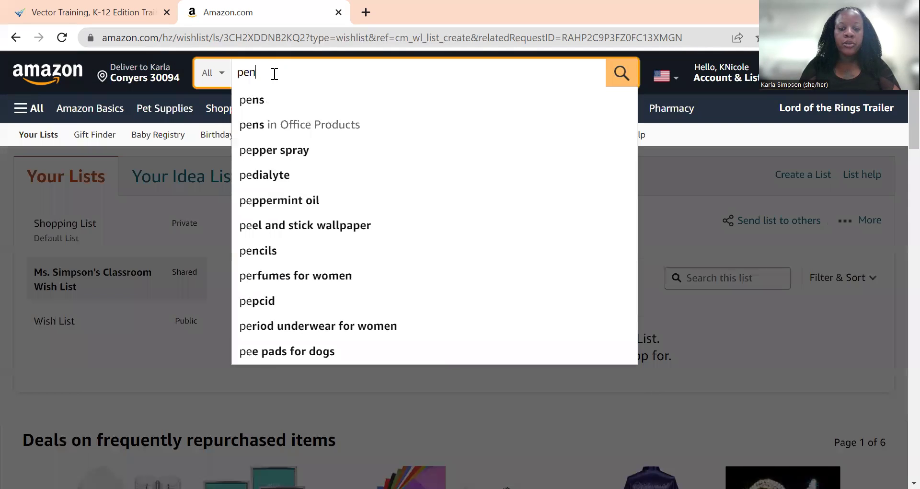
key(Return)
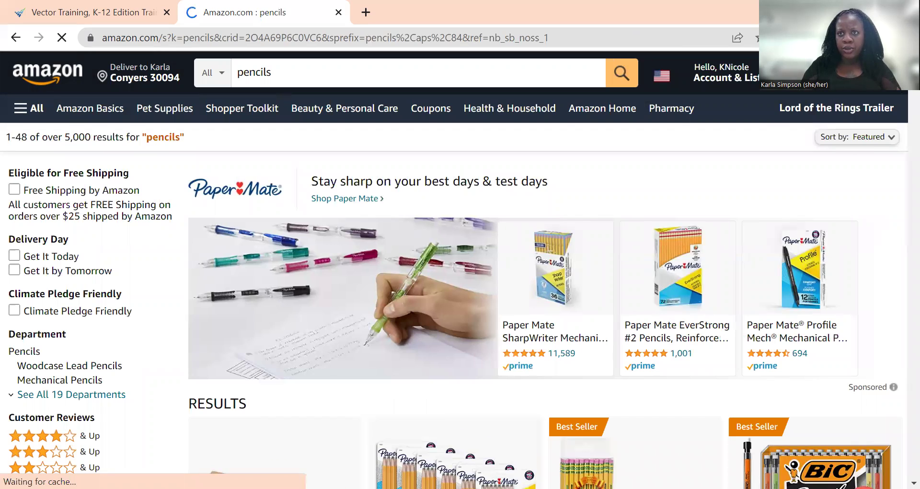
scroll(419, 225, down, 5)
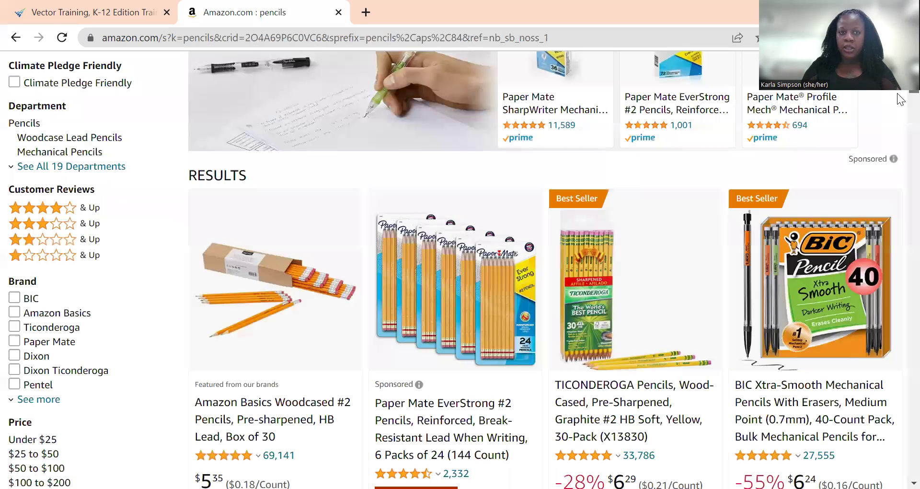
click(418, 224)
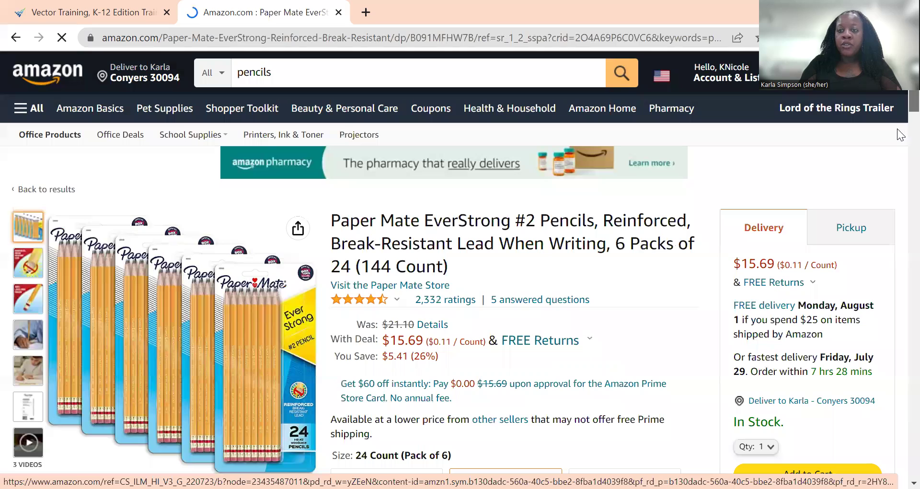
- Review the pencils' product details, add them to the Shopping List and continue shopping
scroll(898, 142, down, 6)
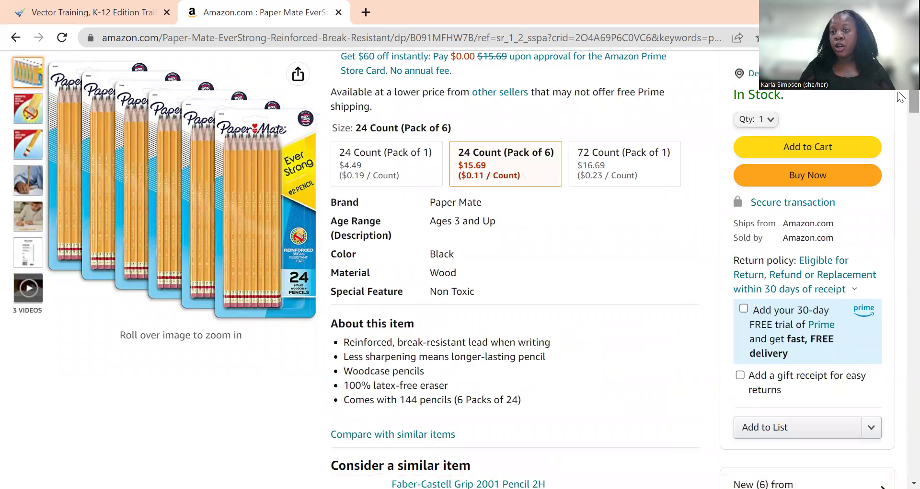
scroll(832, 185, down, 4)
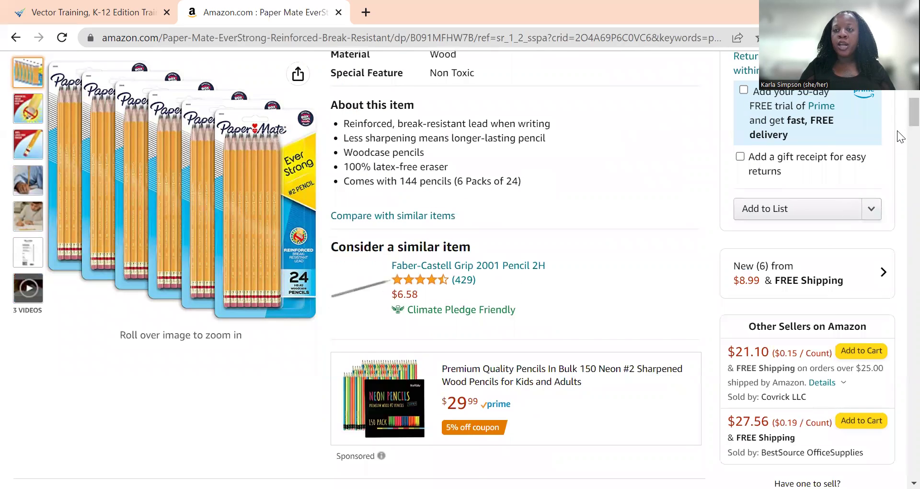
scroll(900, 103, up, 2)
scroll(901, 96, up, 7)
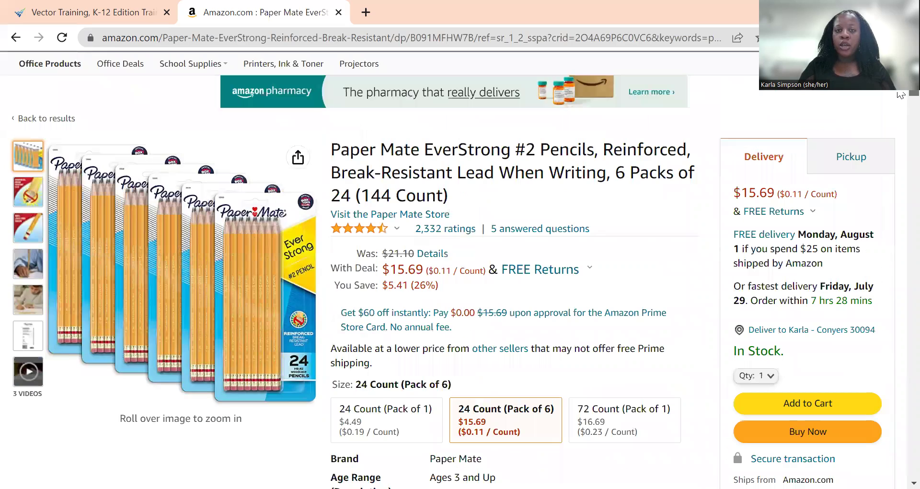
scroll(900, 93, down, 3)
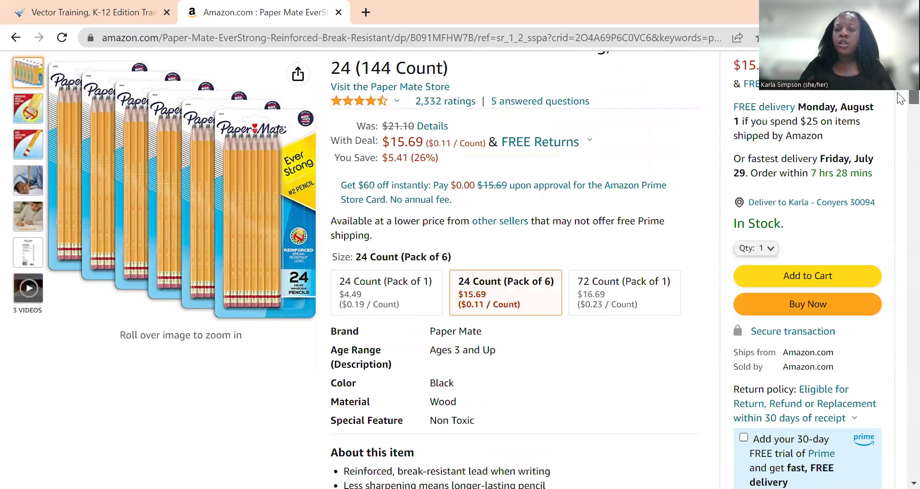
scroll(901, 120, down, 1)
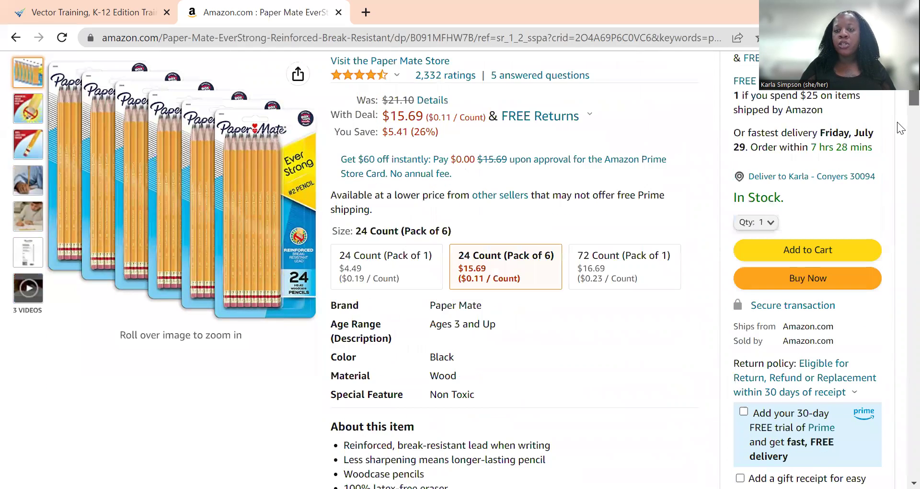
scroll(900, 122, down, 10)
scroll(839, 240, up, 4)
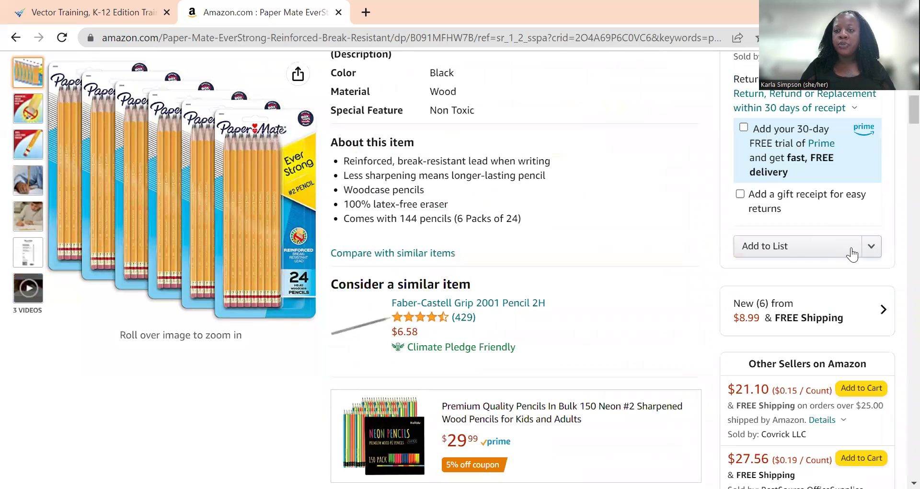
click(852, 249)
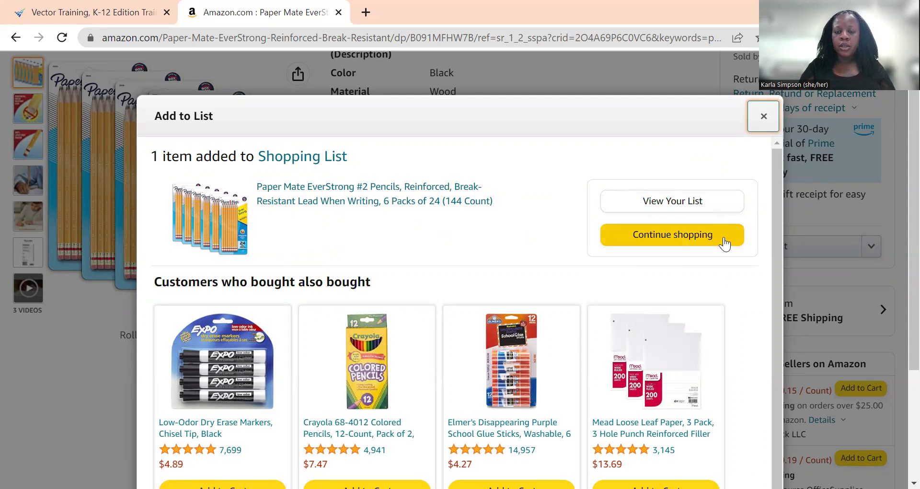
click(724, 242)
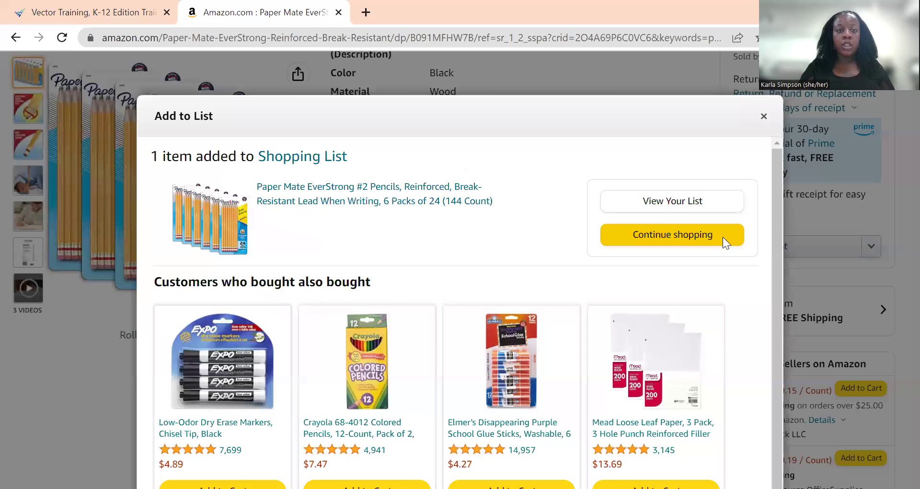
- Search the store for laminating sheets and browse the results
drag(914, 113, 906, 81)
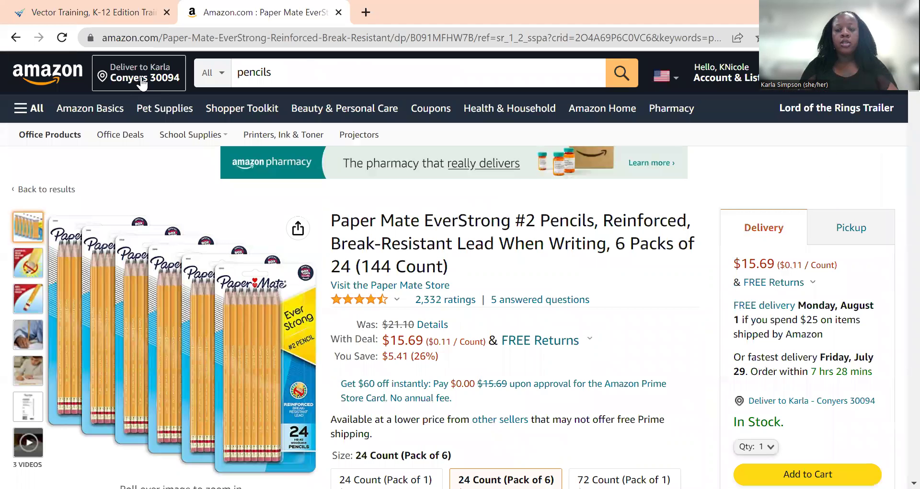
click(277, 77)
key(BackSpace)
key(BackSpace)
key(BackSpace)
key(BackSpace)
key(BackSpace)
key(BackSpace)
key(BackSpace)
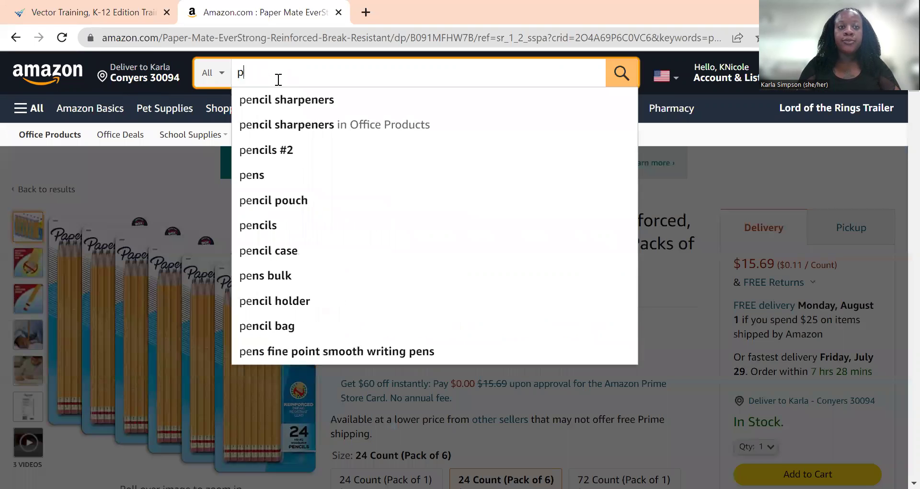
text(laminati)
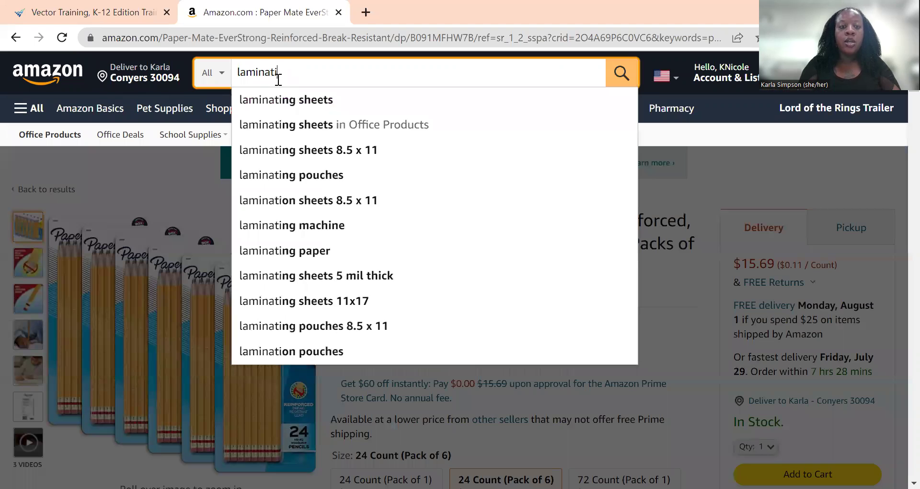
text(ng sheets)
key(Return)
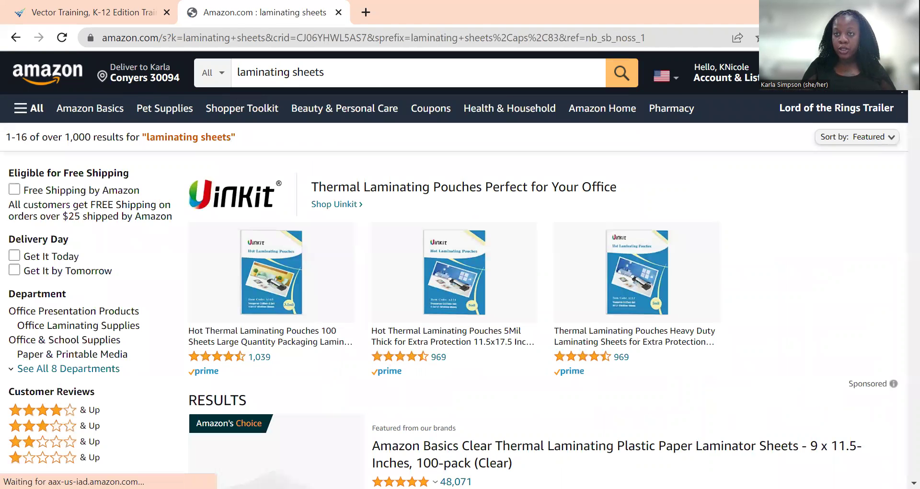
scroll(901, 99, down, 2)
scroll(901, 115, down, 10)
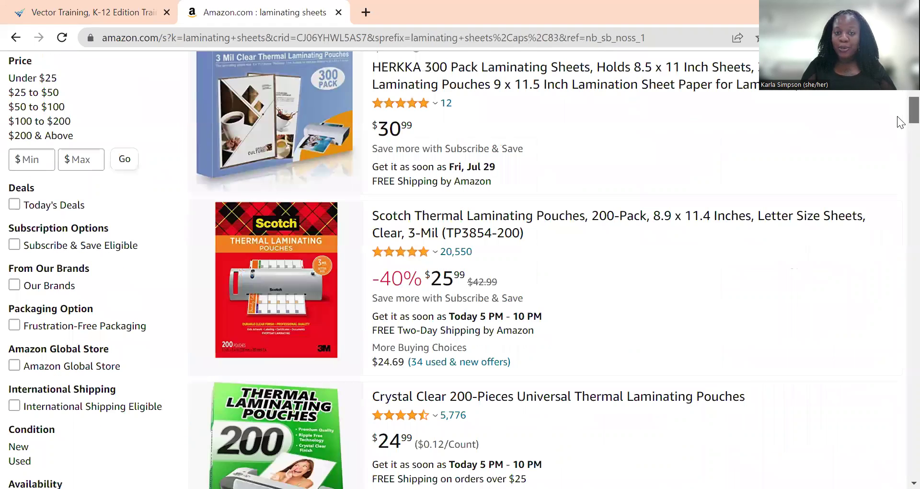
- Open the Scotch Thermal Laminating Pouches, 200-Pack (TP3854-200), add them to the shared classroom wish list and continue shopping
scroll(682, 162, down, 4)
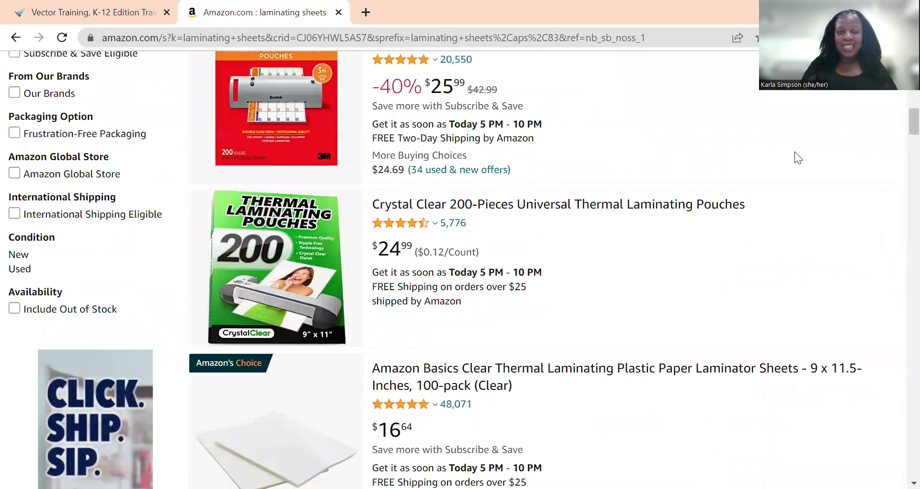
click(301, 100)
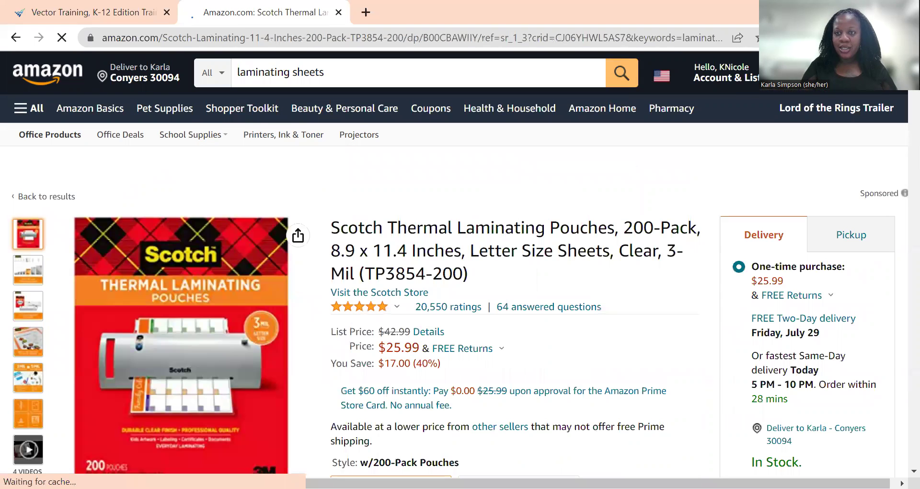
scroll(901, 101, down, 5)
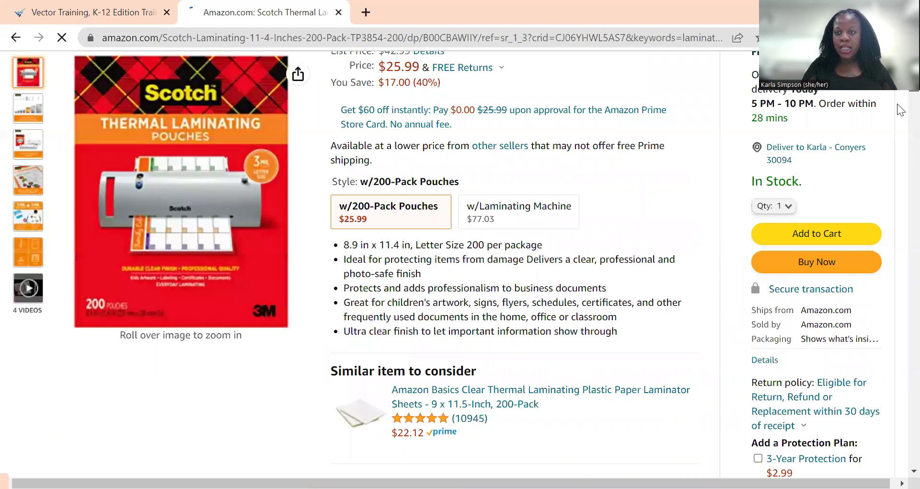
scroll(900, 102, down, 8)
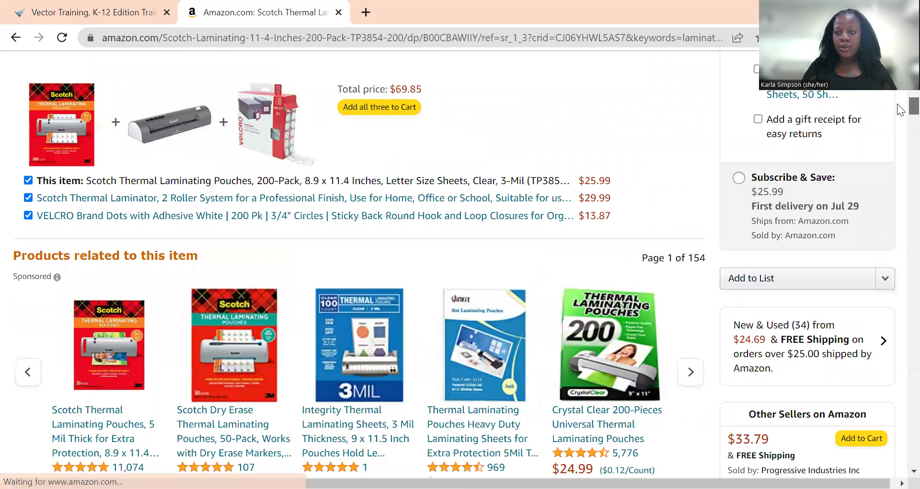
click(887, 281)
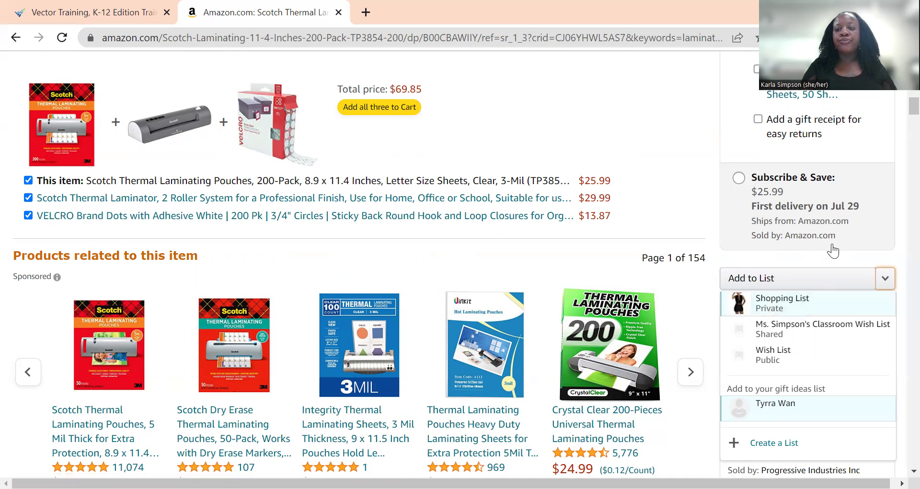
click(618, 257)
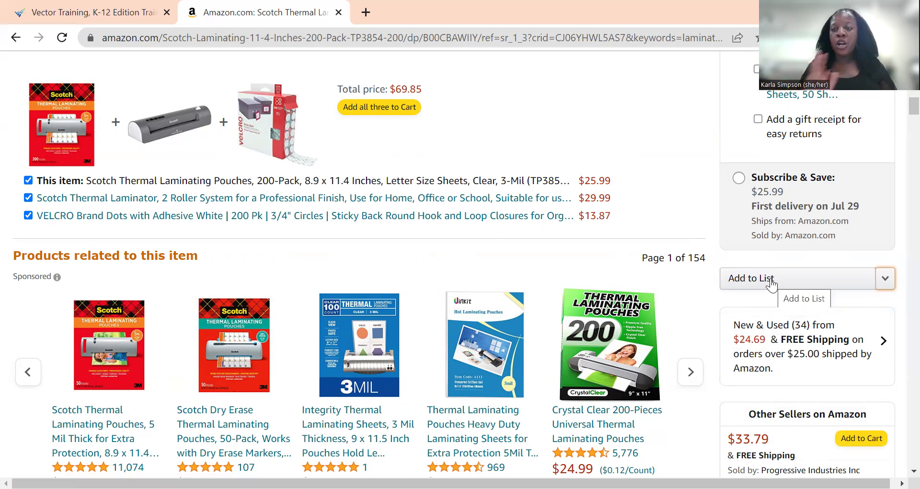
click(885, 279)
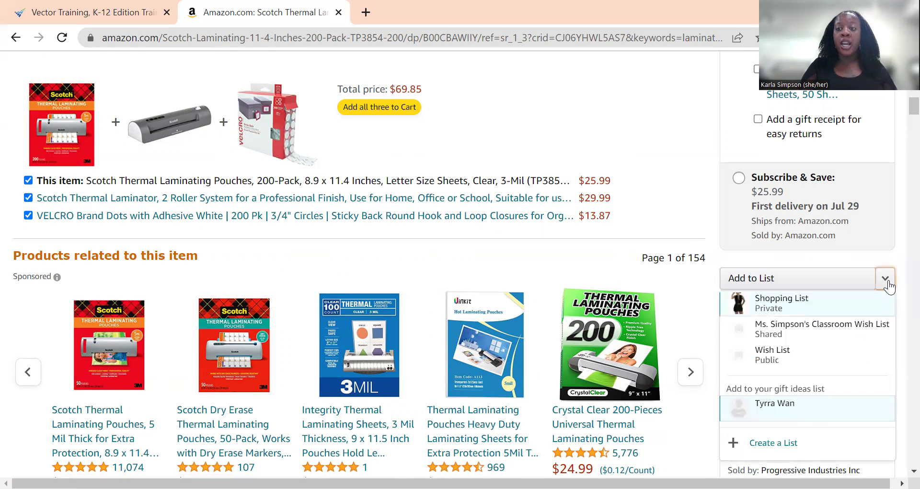
click(868, 332)
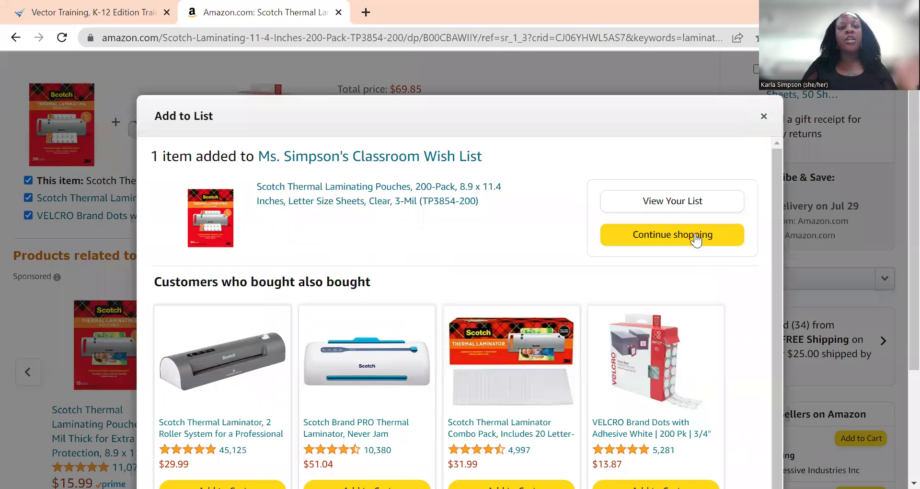
click(694, 235)
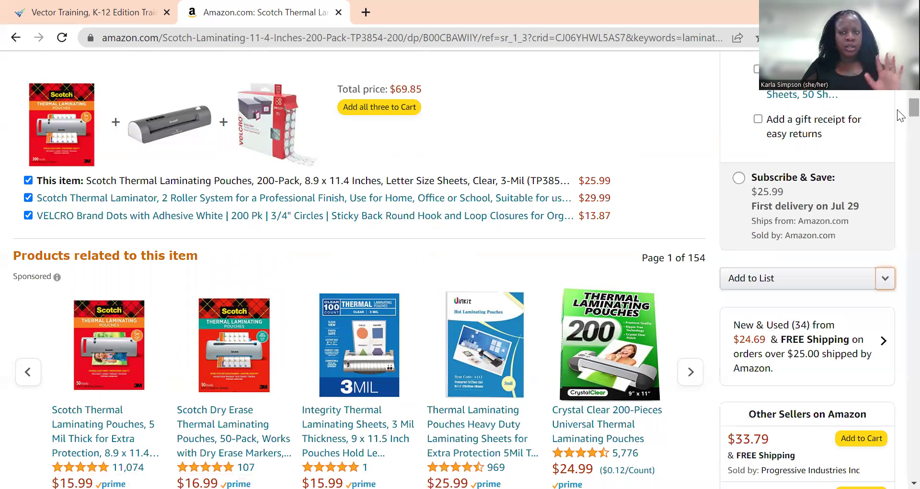
- Search the store for markers and open the Amazon Basics Supertip Washable Markers, 40 Colors
scroll(900, 207, up, 10)
scroll(319, 111, up, 3)
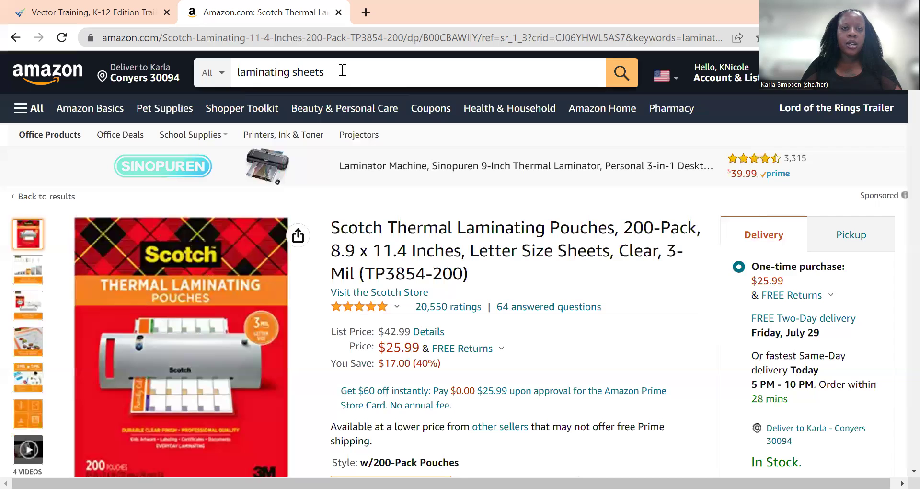
click(334, 72)
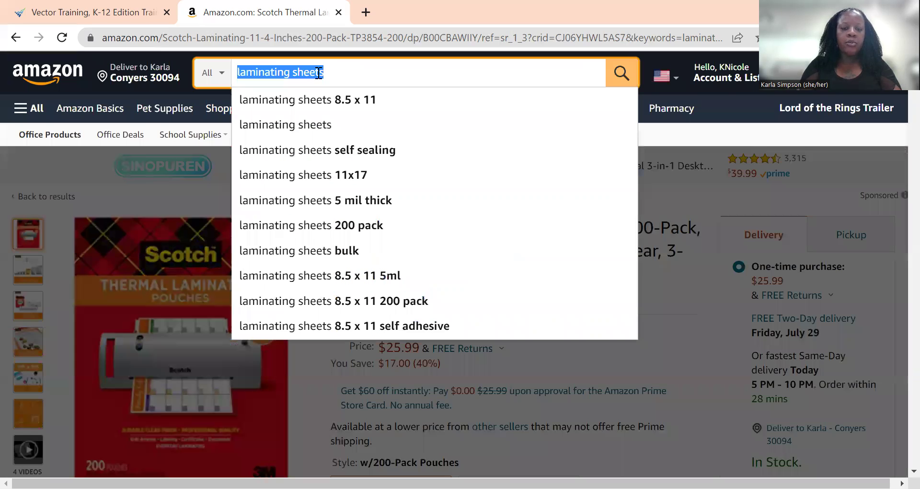
text(markers)
key(Return)
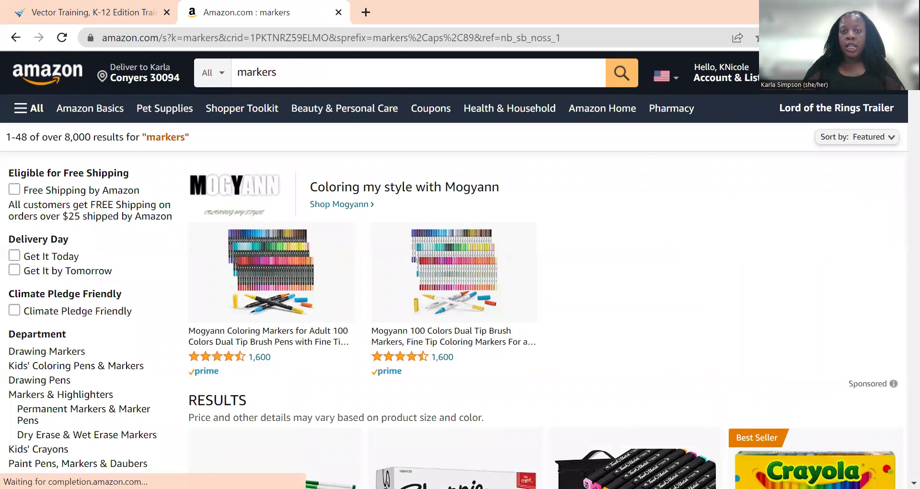
scroll(899, 99, down, 8)
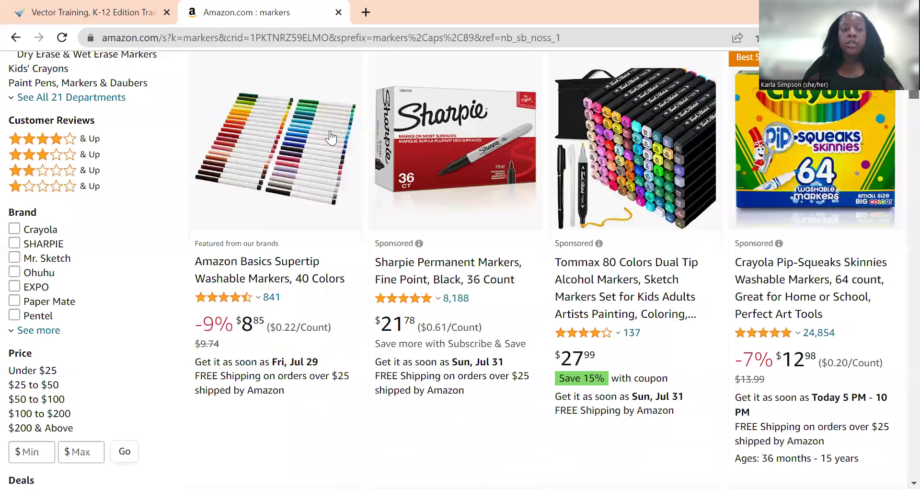
click(254, 154)
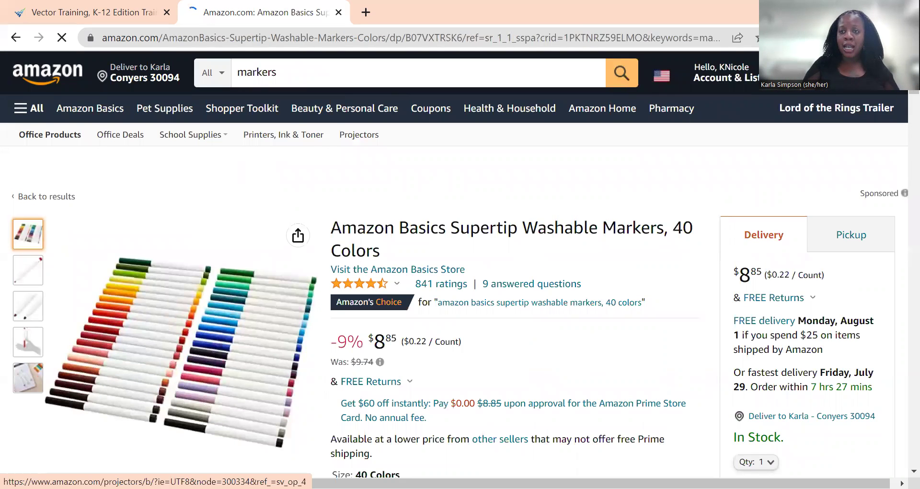
- Add the markers to the shared classroom wish list and view the list to review its items
scroll(900, 108, down, 8)
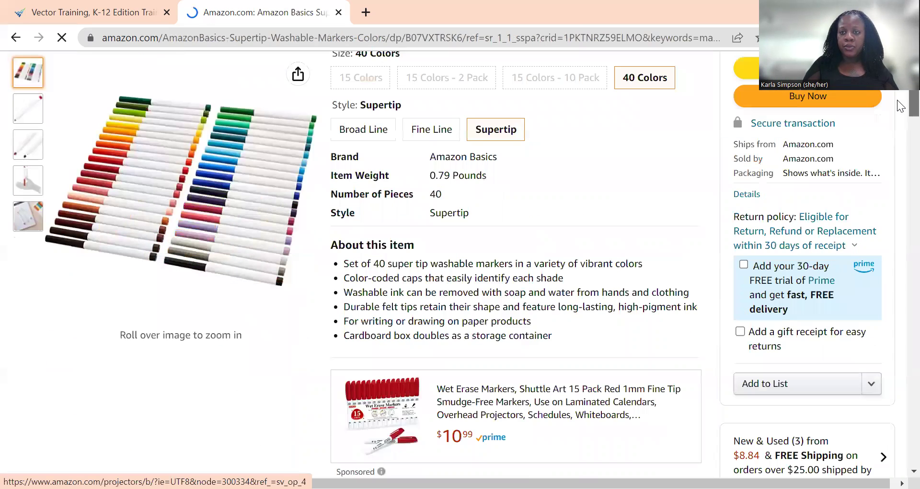
scroll(900, 111, down, 4)
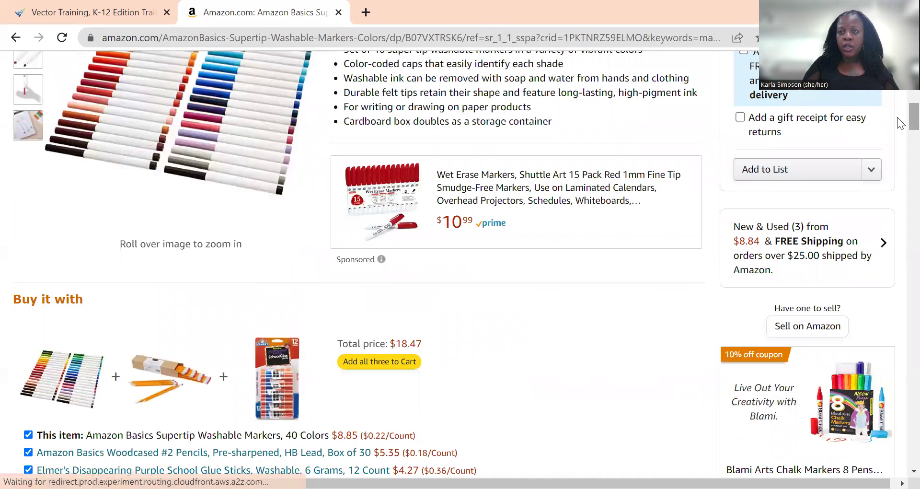
click(875, 175)
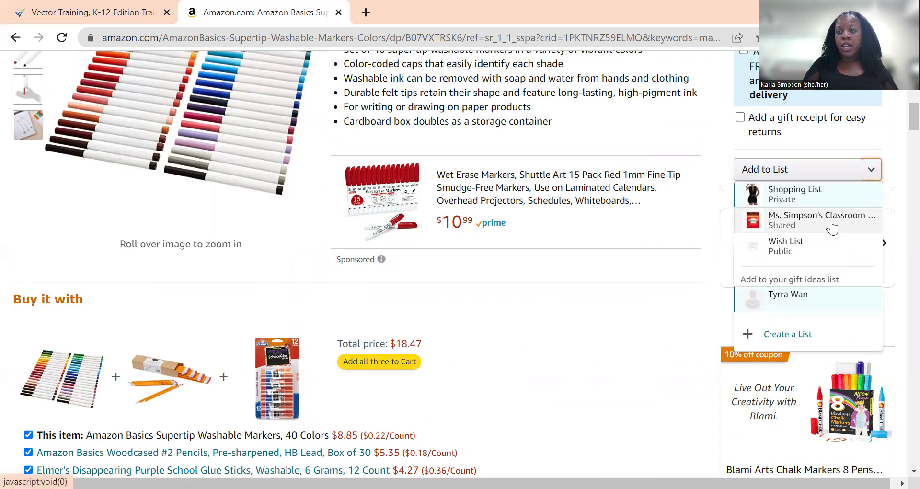
click(832, 226)
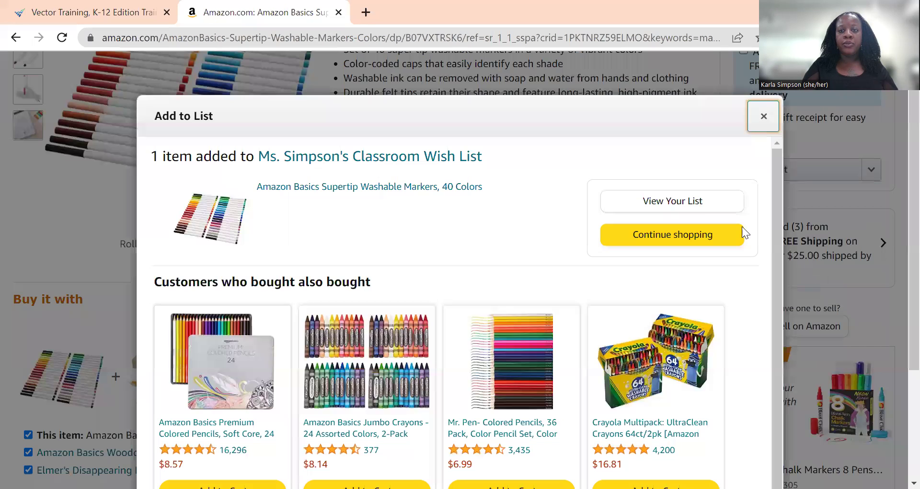
click(696, 198)
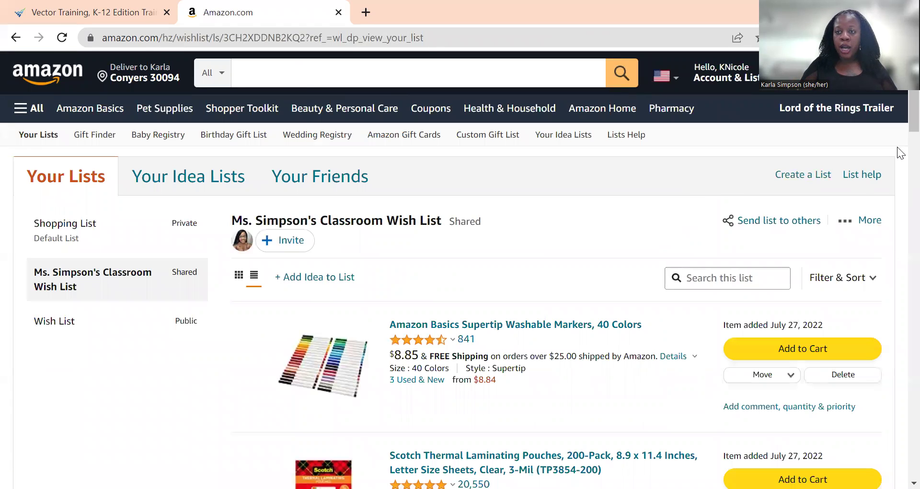
scroll(897, 134, down, 7)
scroll(897, 107, up, 7)
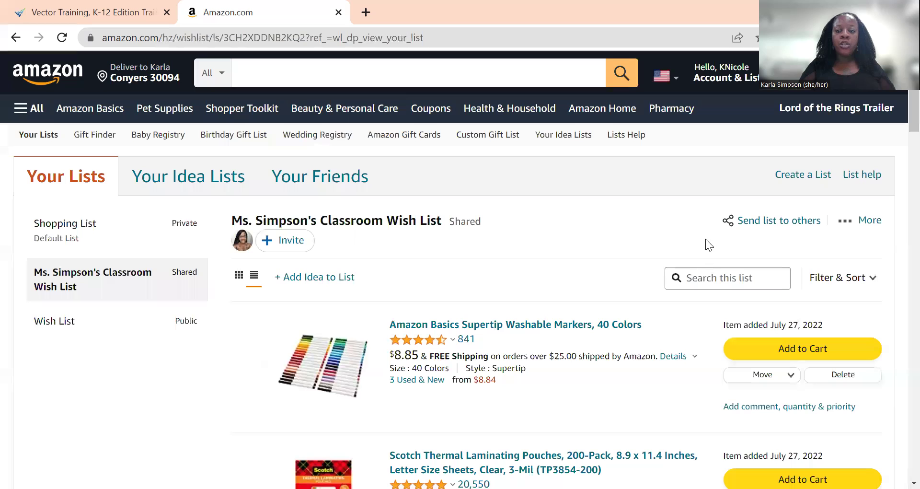
- Share the classroom wish list with others as view only and copy its invitation link
click(773, 221)
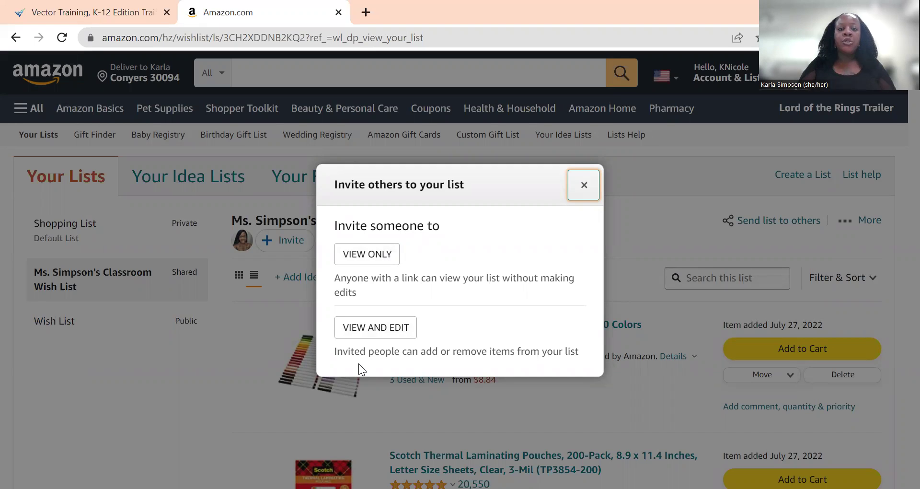
click(376, 263)
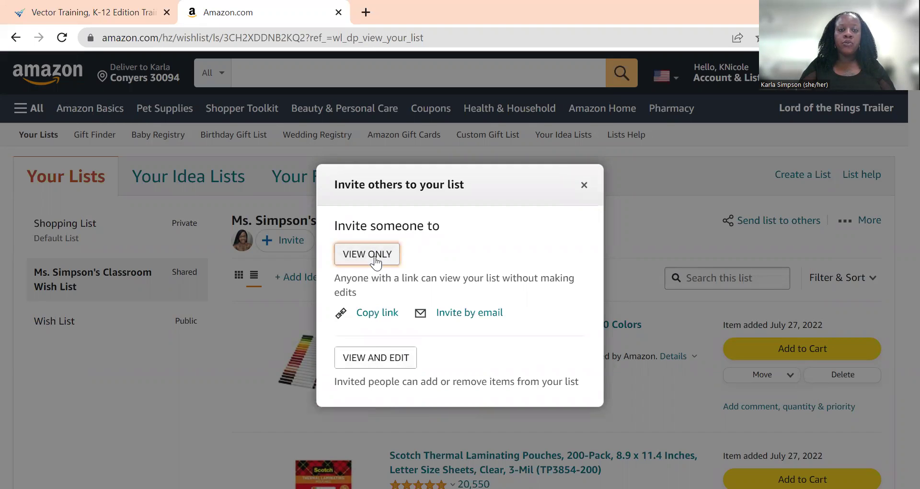
click(379, 316)
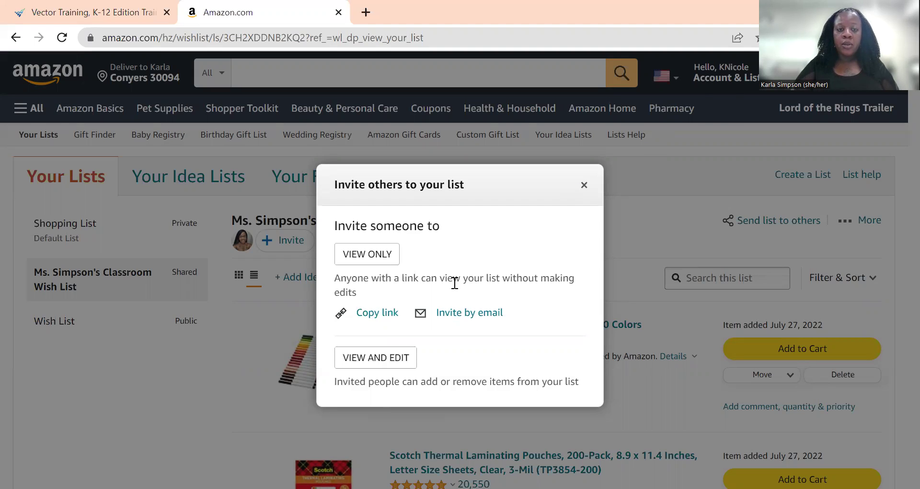
click(378, 313)
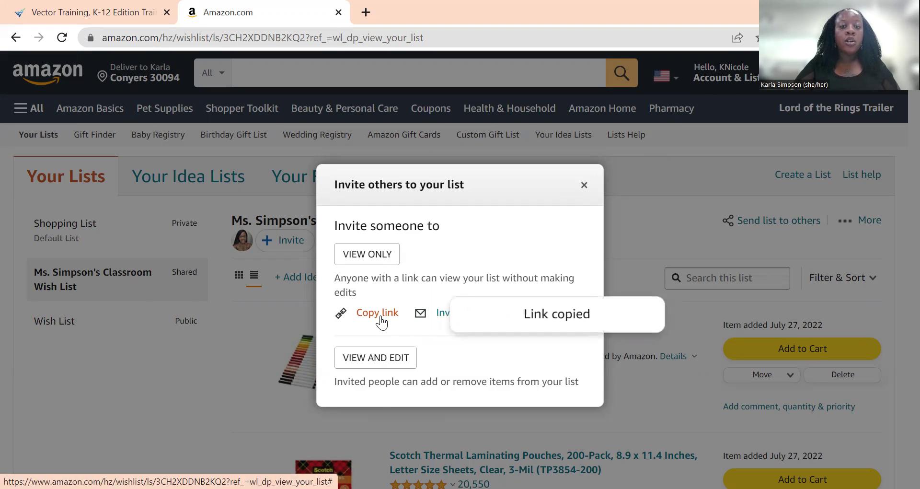